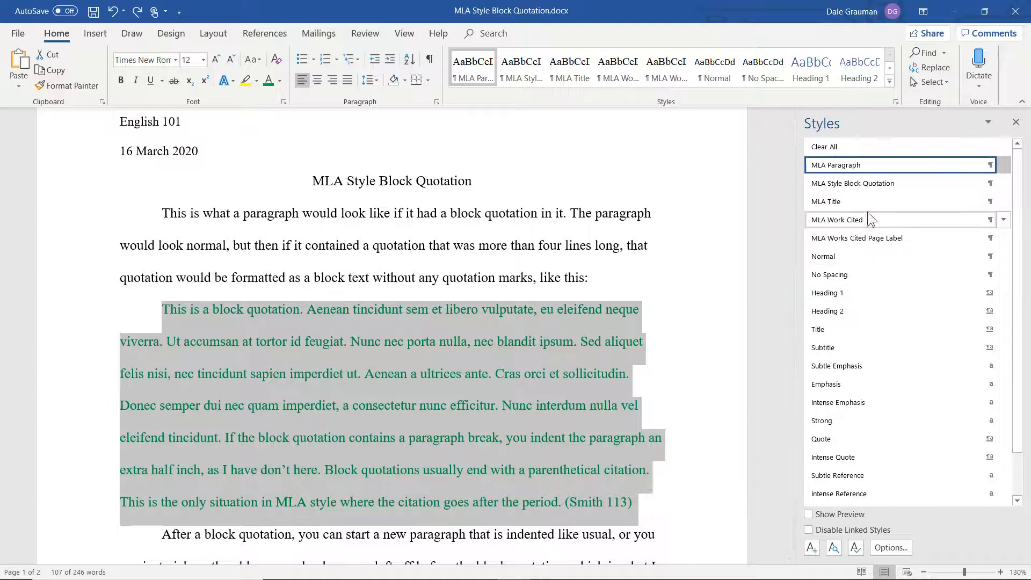
Apply the MLA Style Block Quotation style to the selected green quotation.
left_click(870, 184)
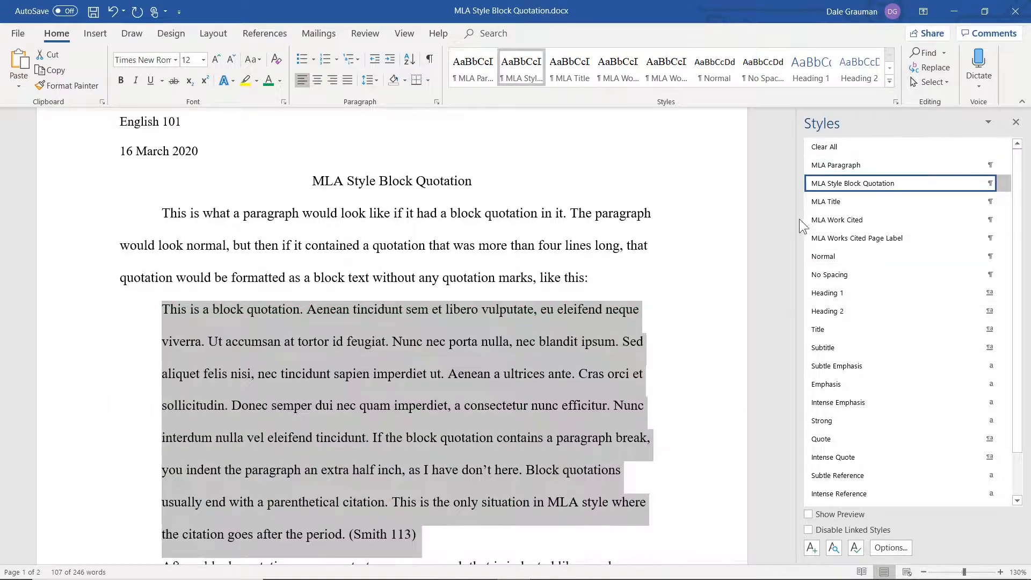
left_click_drag(789, 210, 794, 243)
left_click(674, 270)
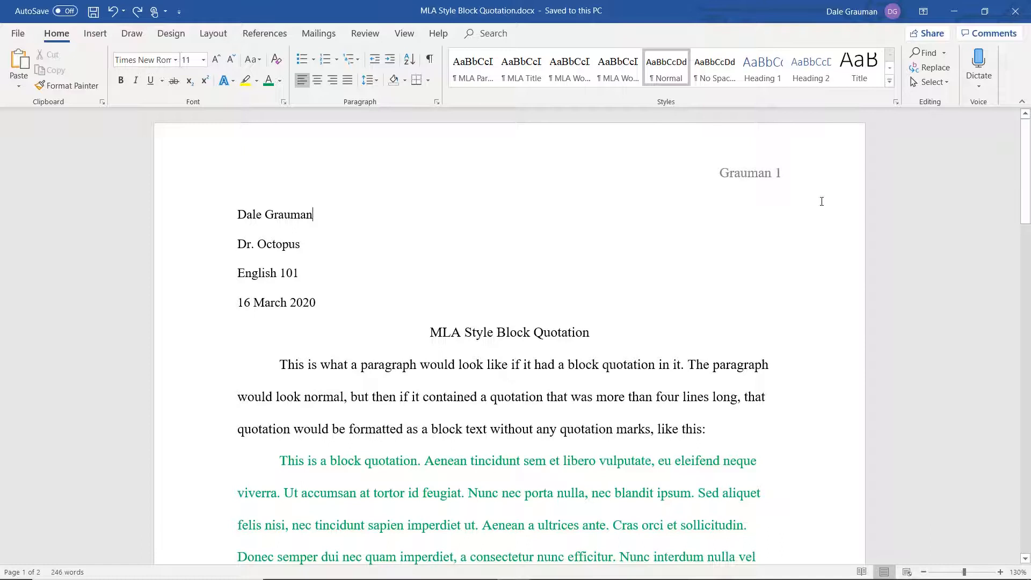
Select the green block quotation and start a new style from its formatting named MLA Style Block Quotation.
left_click(1028, 178)
left_click_drag(1029, 177, 1023, 237)
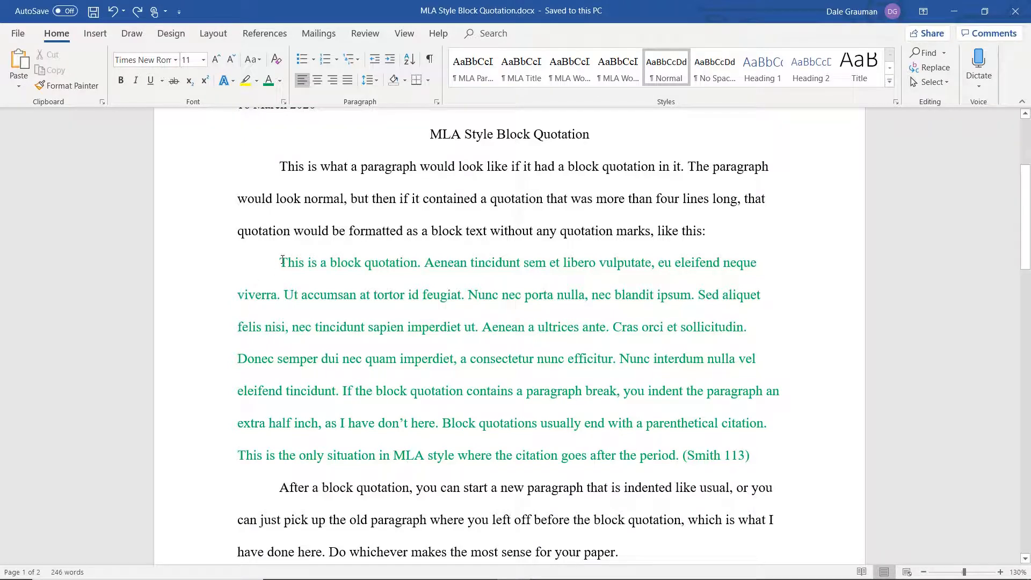
left_click_drag(280, 263, 759, 454)
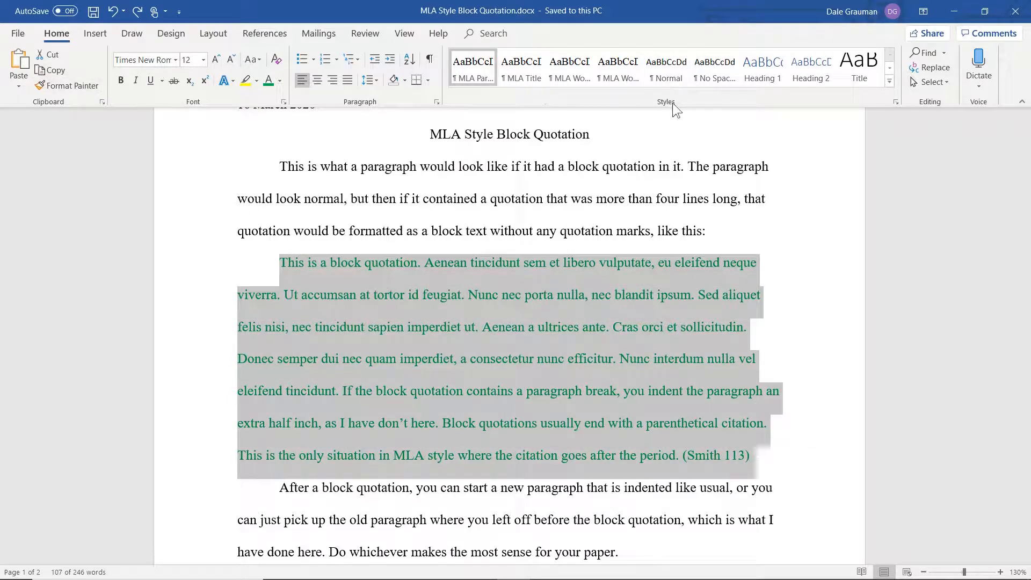
left_click(897, 101)
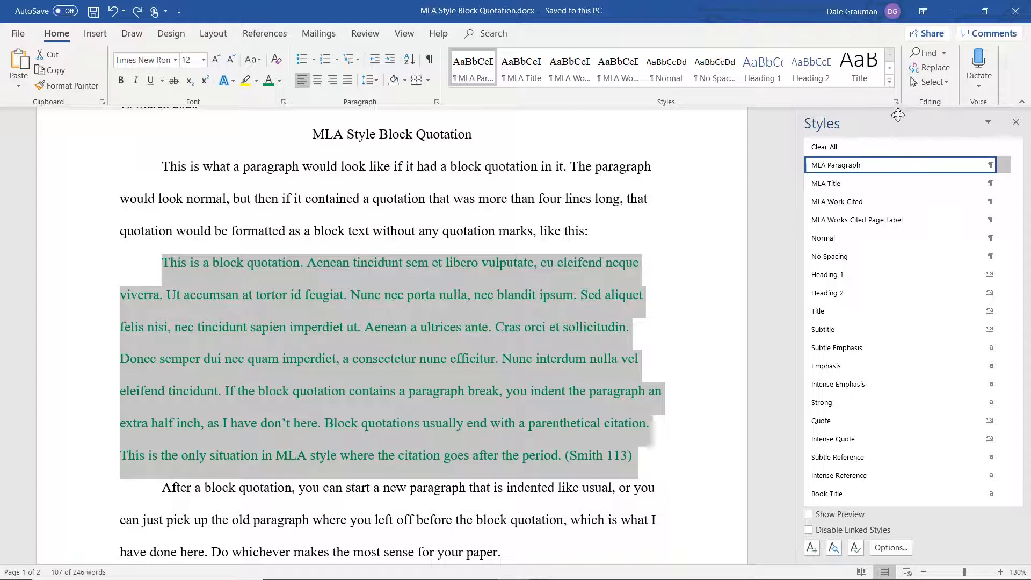
left_click(813, 548)
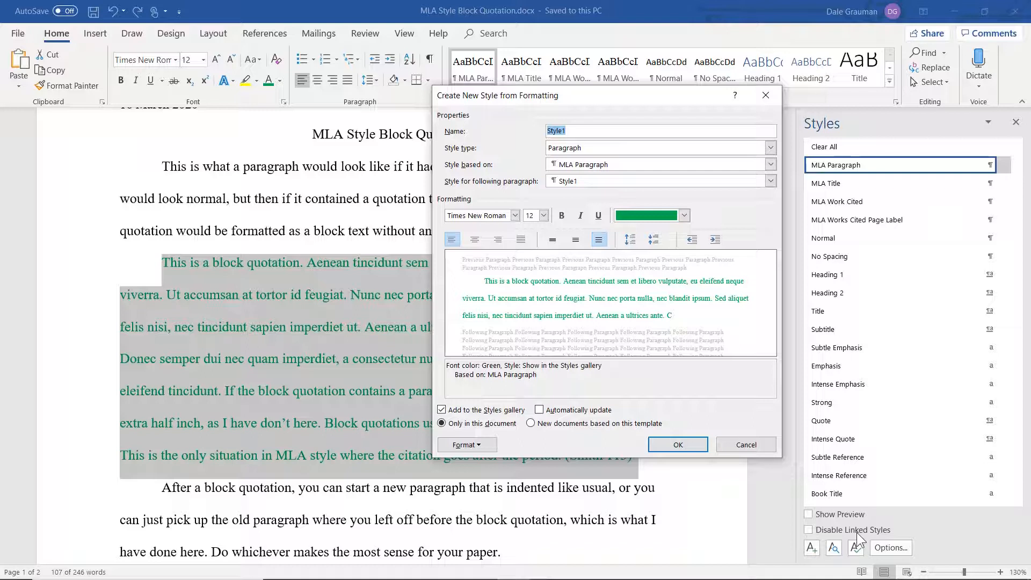
left_click(580, 130)
left_click_drag(580, 130, 521, 127)
type("MLA Style Block Quotation")
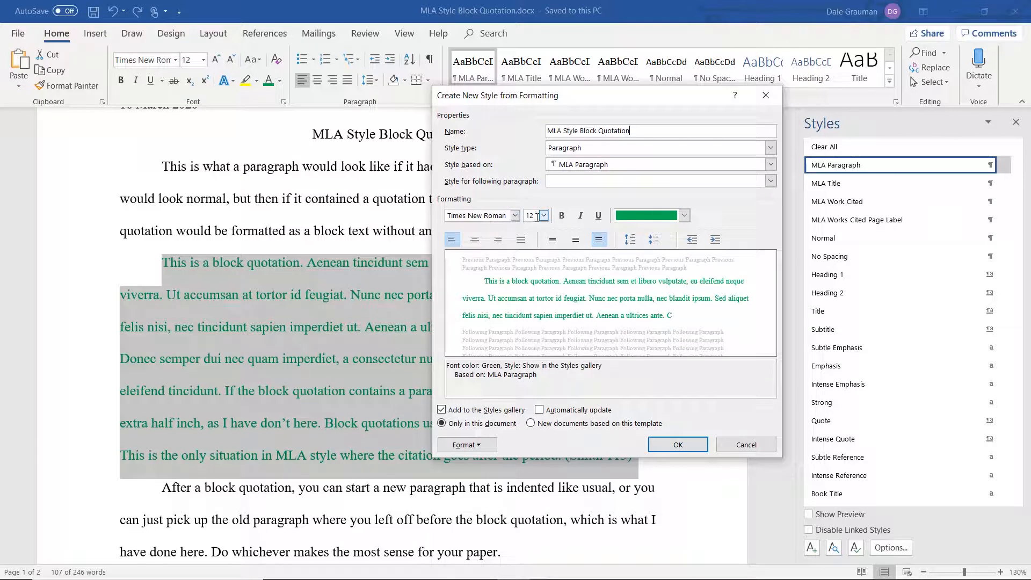
Set the new style's font colour to Automatic.
left_click(684, 216)
left_click(662, 230)
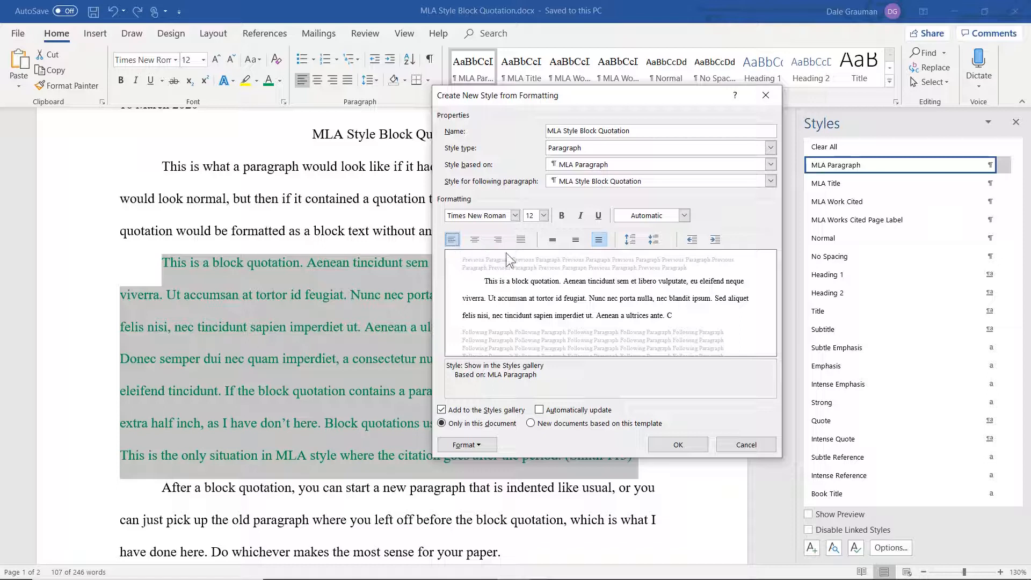
left_click(600, 243)
In the style's paragraph settings, set the left indent to 0.5" and the special indent to (none).
left_click(480, 448)
left_click(483, 320)
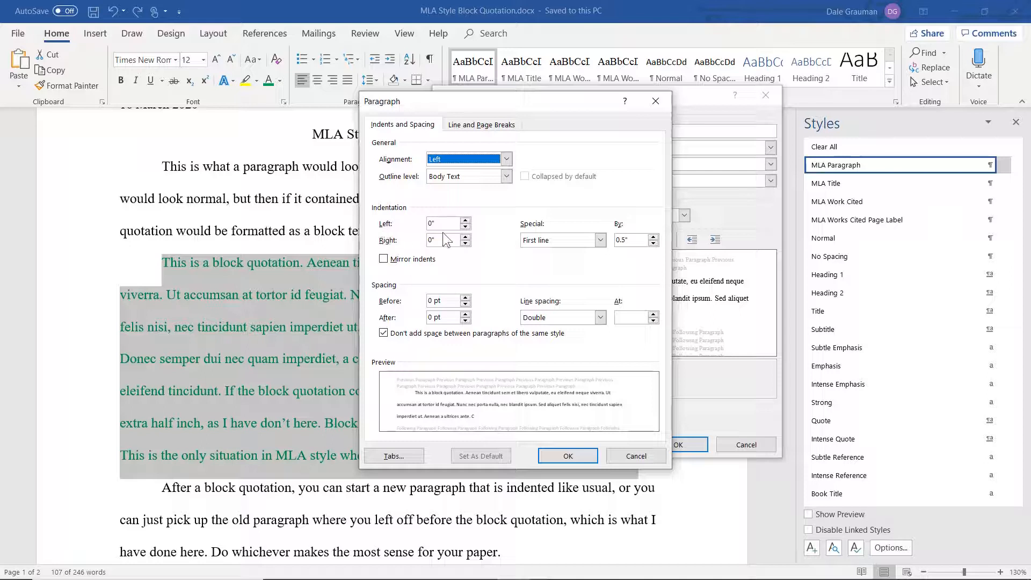
left_click(465, 221)
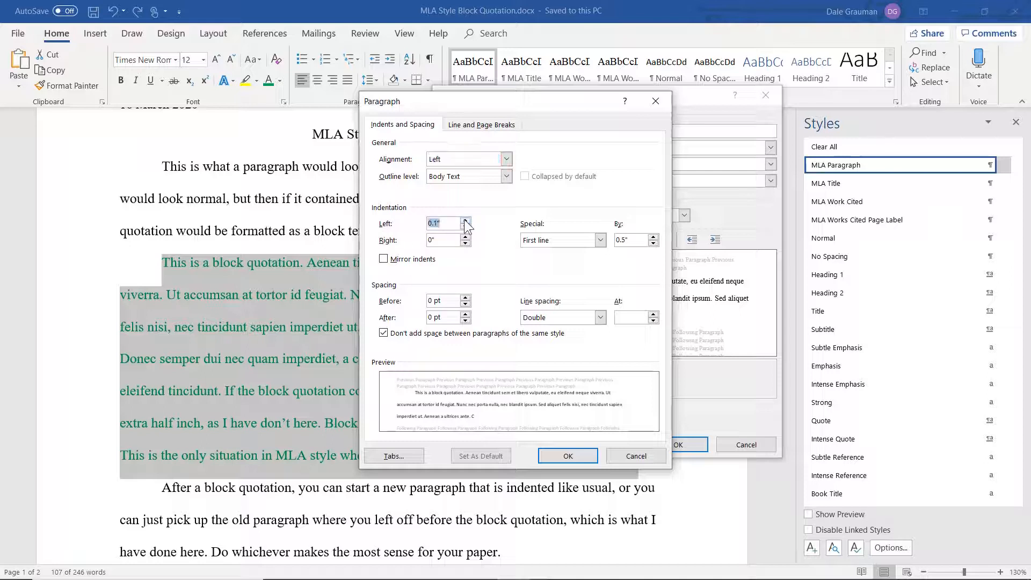
left_click(466, 221)
left_click(465, 221)
left_click(465, 222)
left_click(466, 221)
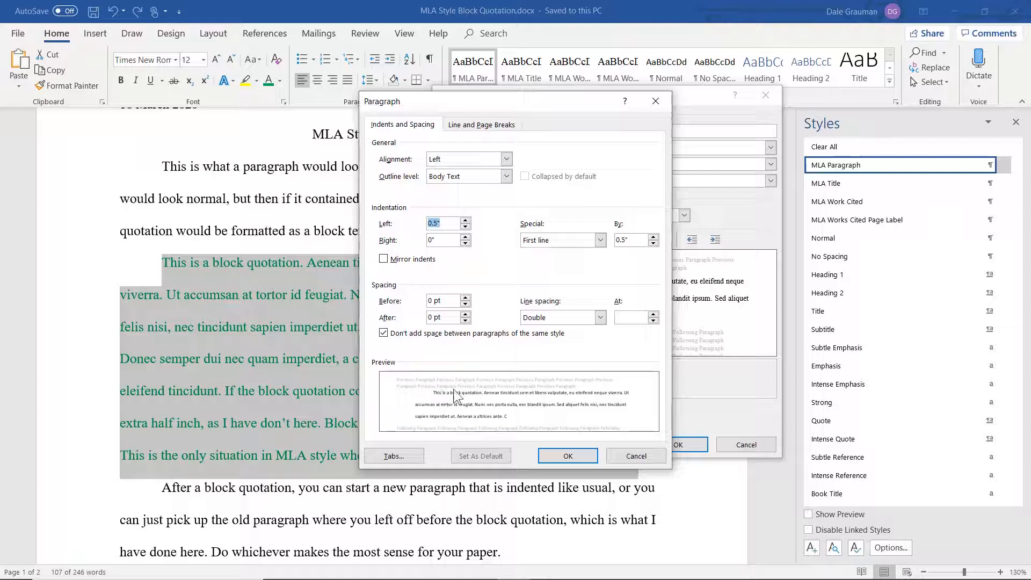
left_click(600, 241)
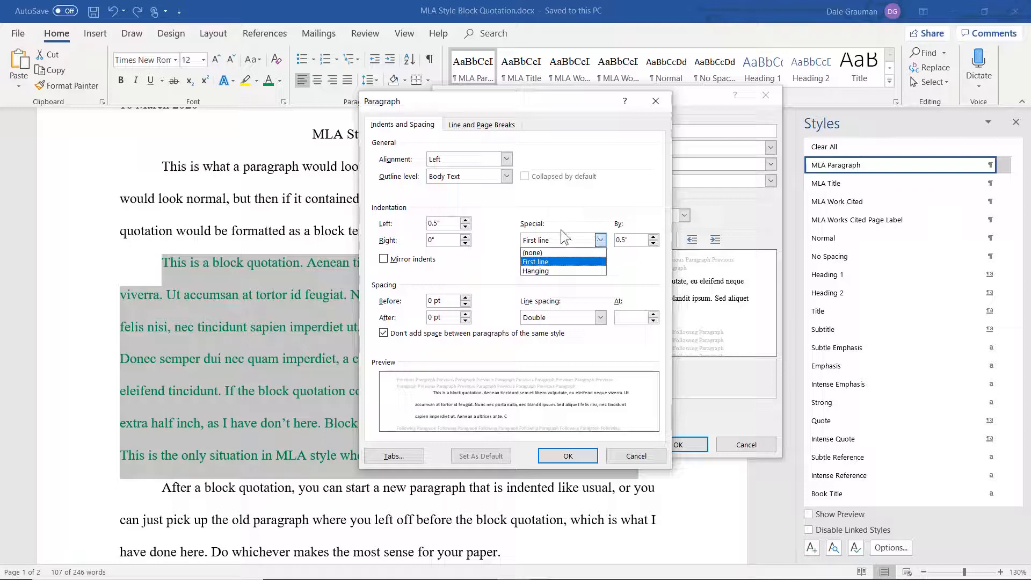
left_click(558, 254)
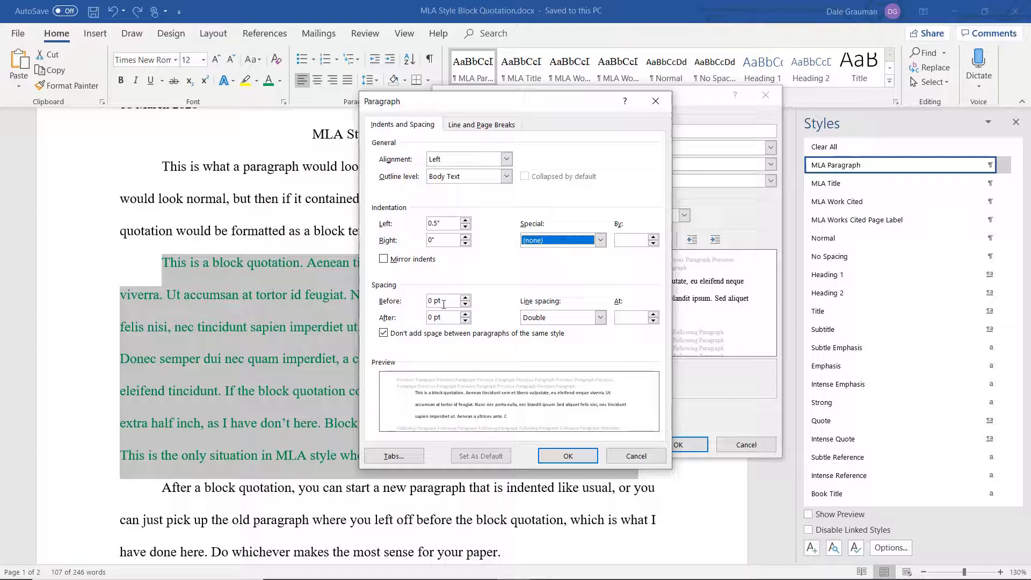
Set the line spacing to Double and finish creating the style.
left_click(383, 334)
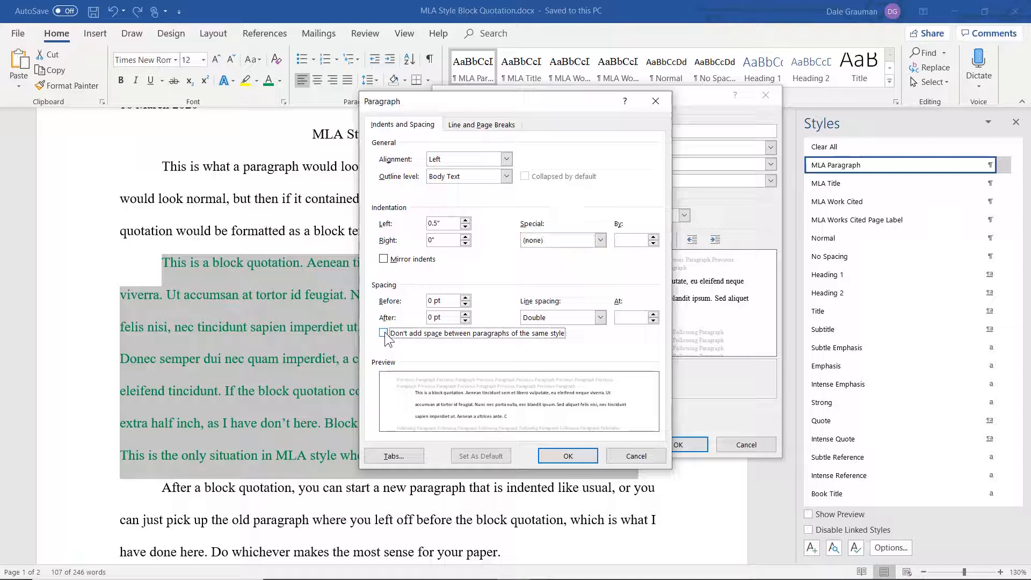
left_click(384, 334)
left_click(578, 314)
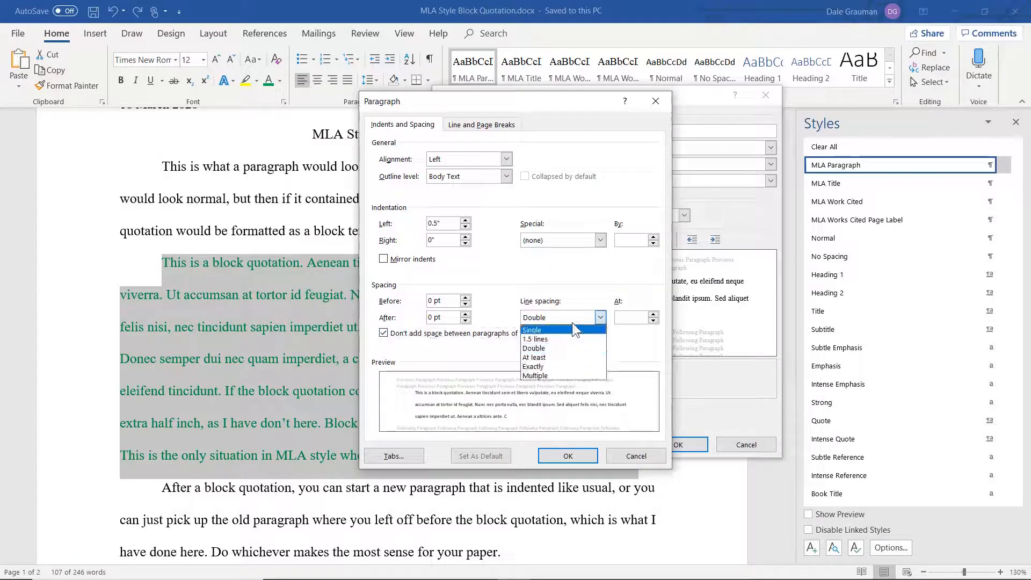
left_click(564, 347)
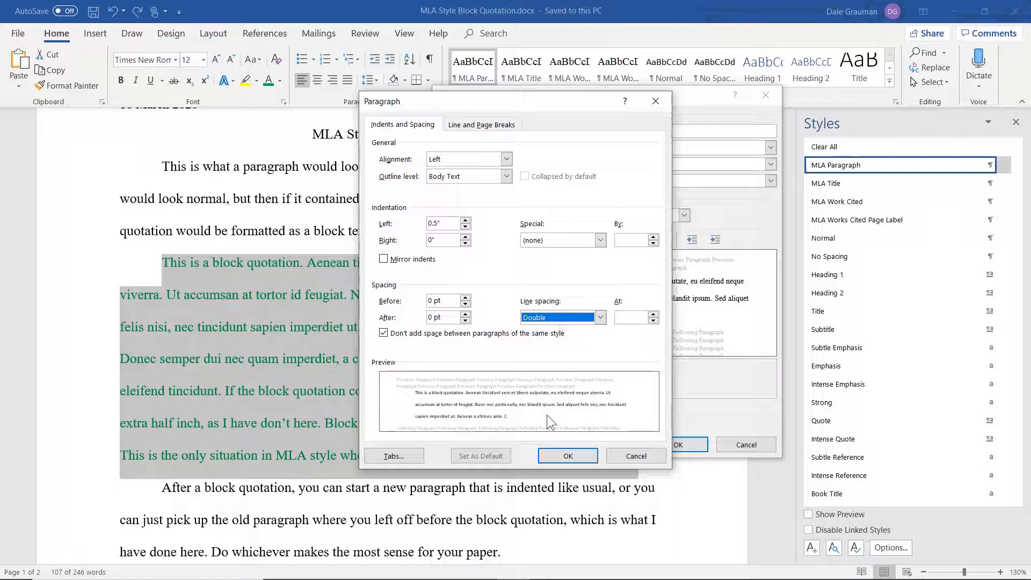
left_click(571, 454)
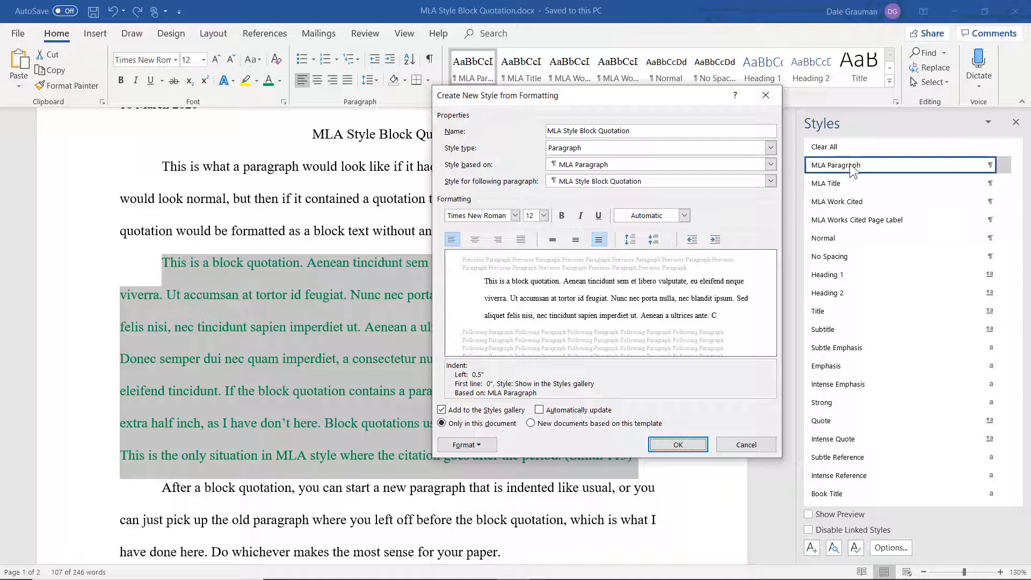
left_click(666, 446)
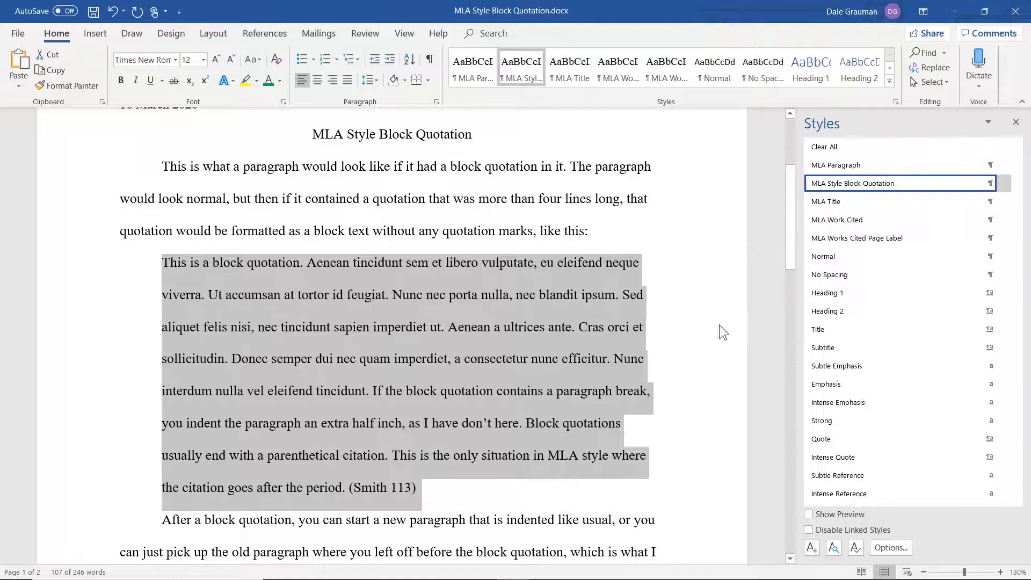
Split the quotation after "tincidunt." into a second paragraph and indent its first line.
left_click(371, 391)
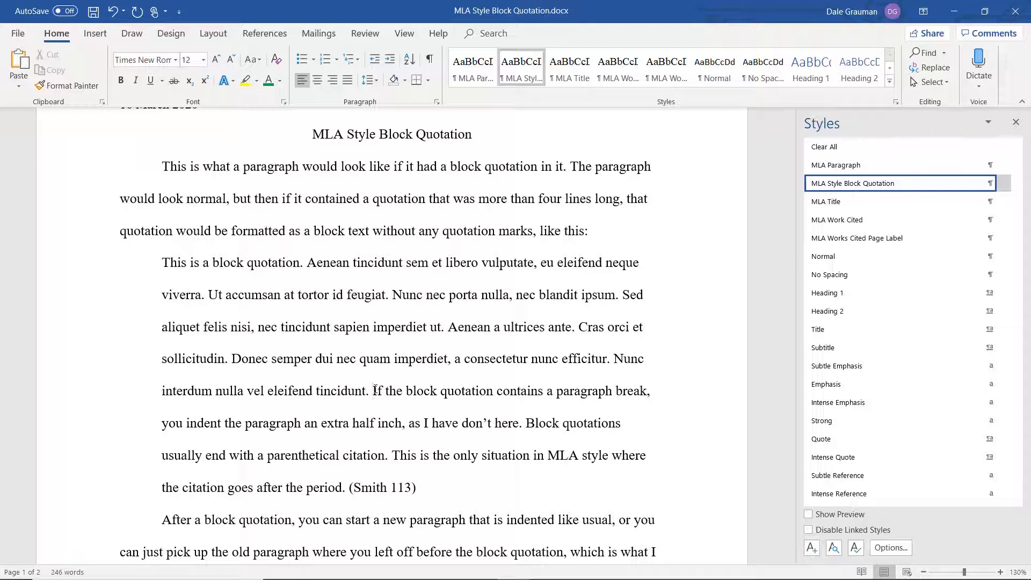
key("Return")
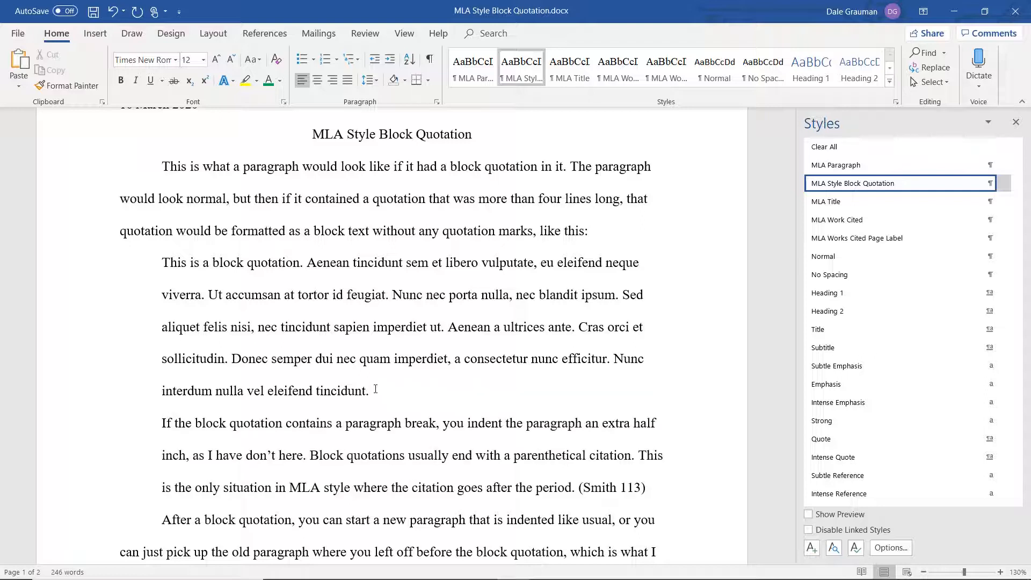
key("Tab")
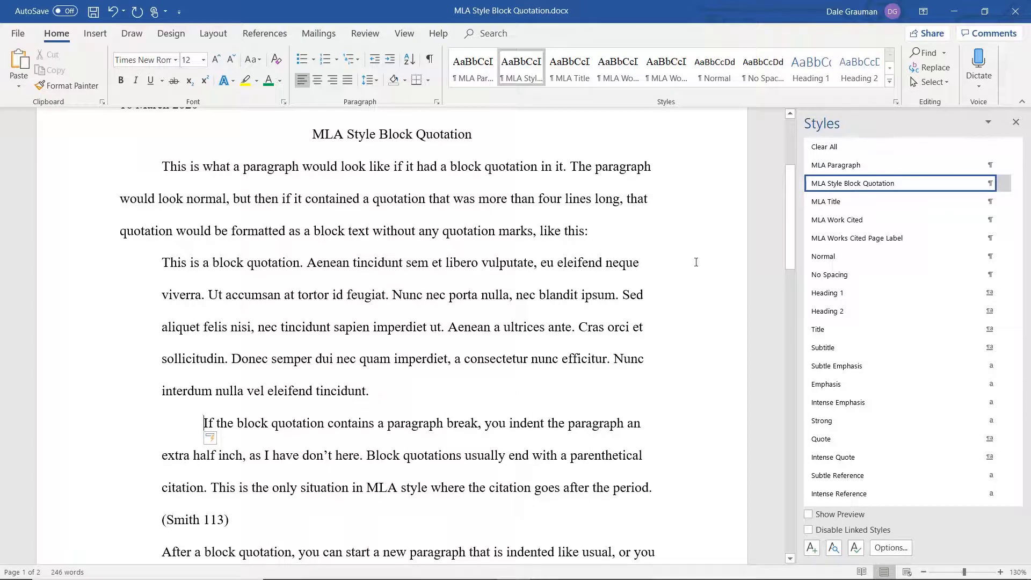
Remove the first-line indent from the paragraph following the quotation.
left_click_drag(789, 236, 790, 234)
left_click_drag(784, 249, 783, 268)
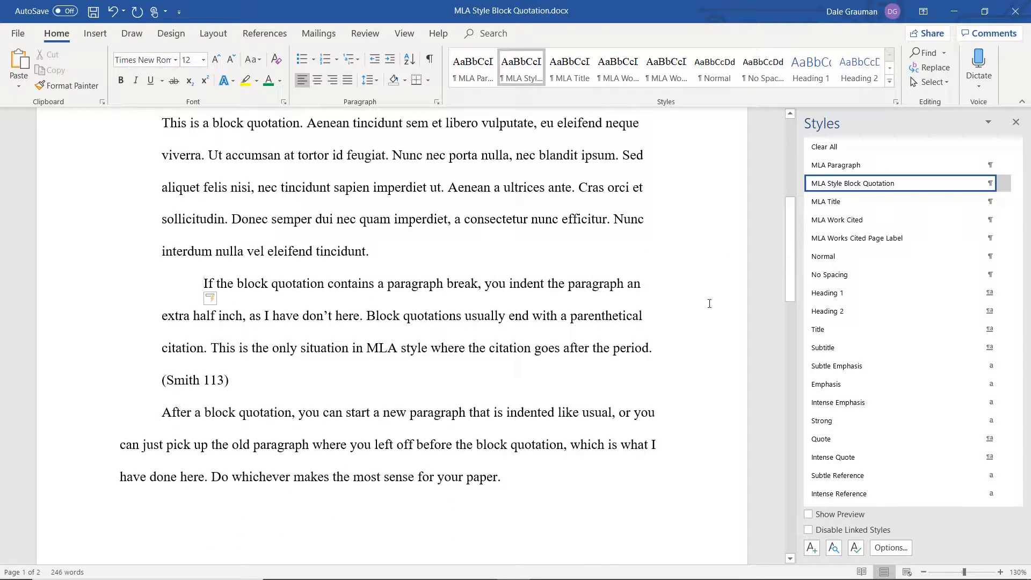
left_click(165, 415)
key("BackSpace")
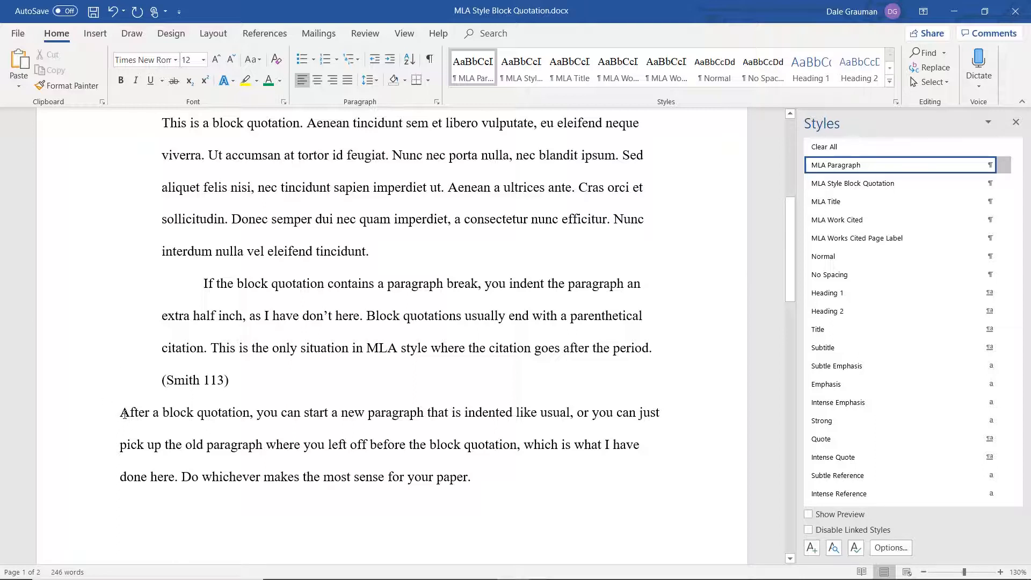
key("Tab")
key("BackSpace")
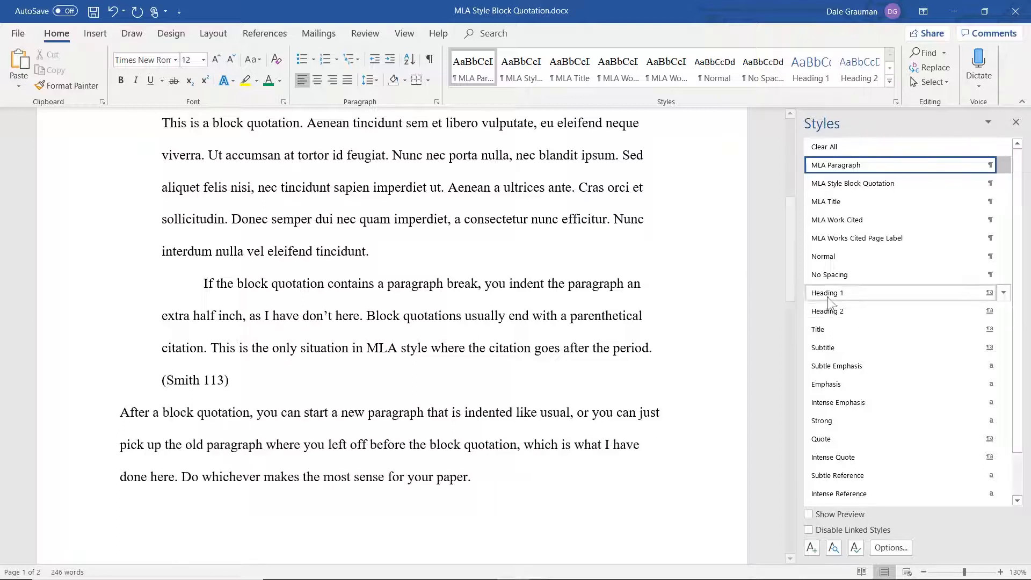
Indent the first line of the paragraph following the quotation and minimize the window.
left_click_drag(791, 285, 782, 263)
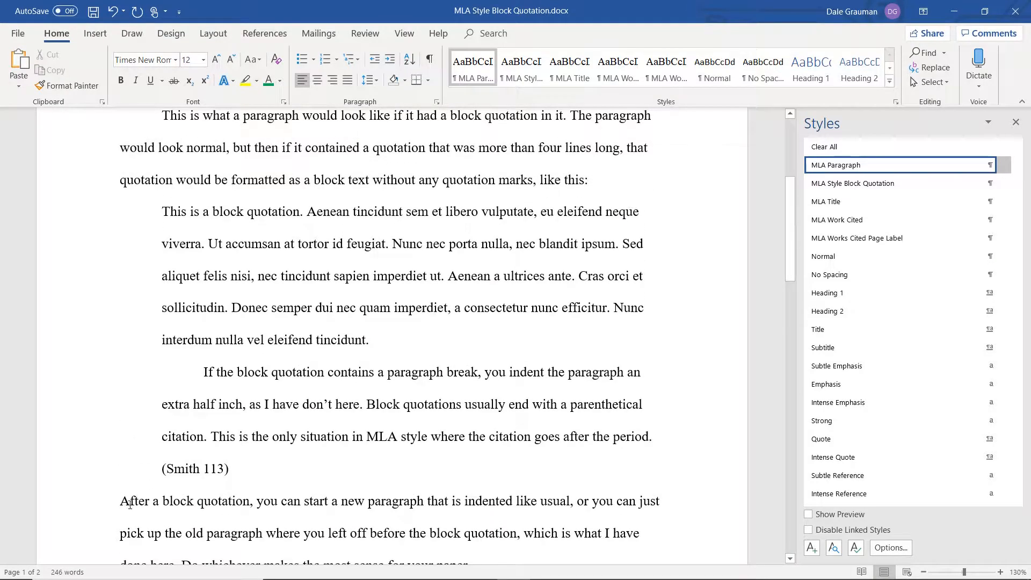
left_click_drag(120, 503, 363, 505)
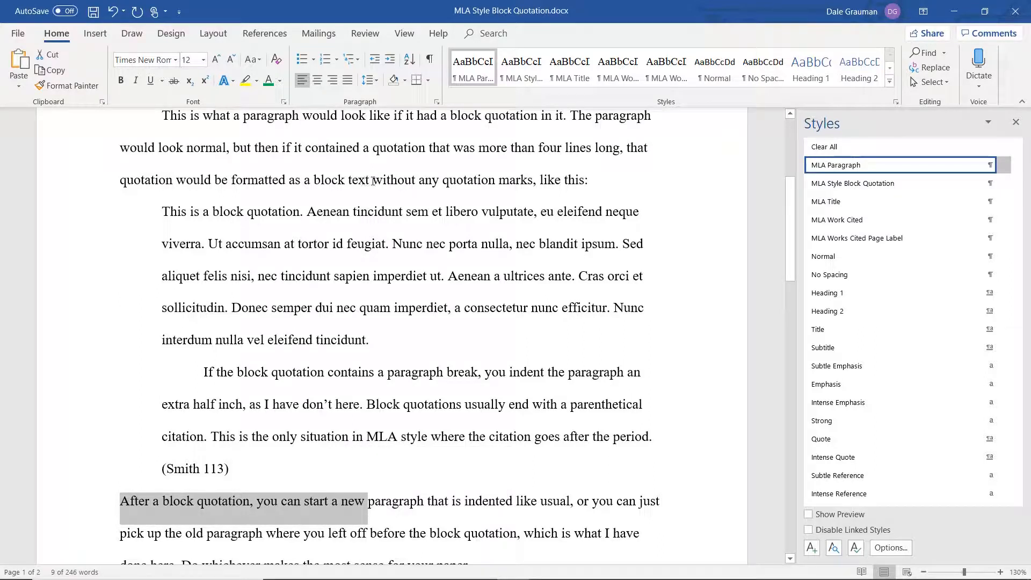
left_click_drag(373, 182, 588, 181)
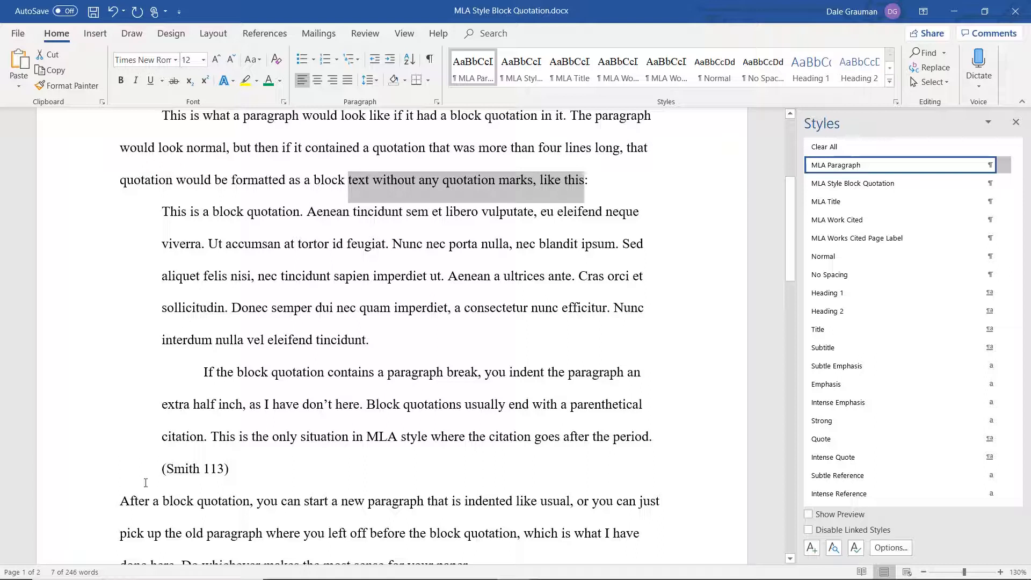
left_click(120, 502)
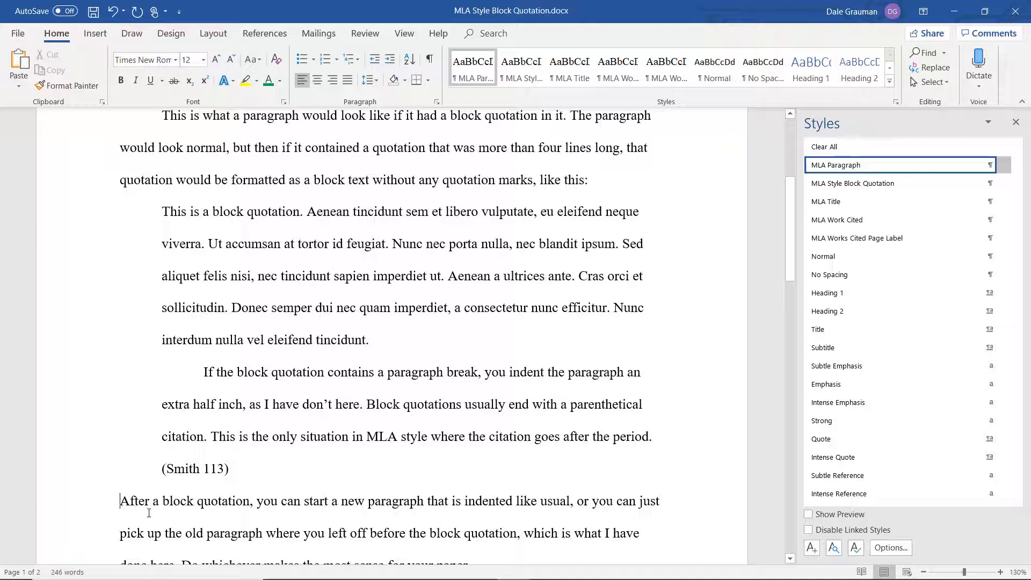
key("Tab")
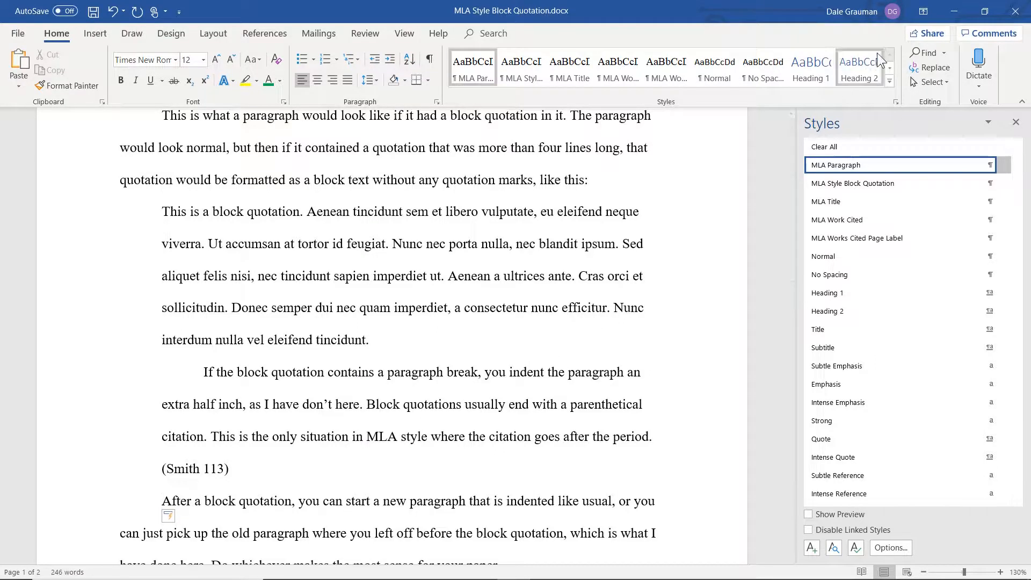
left_click(955, 12)
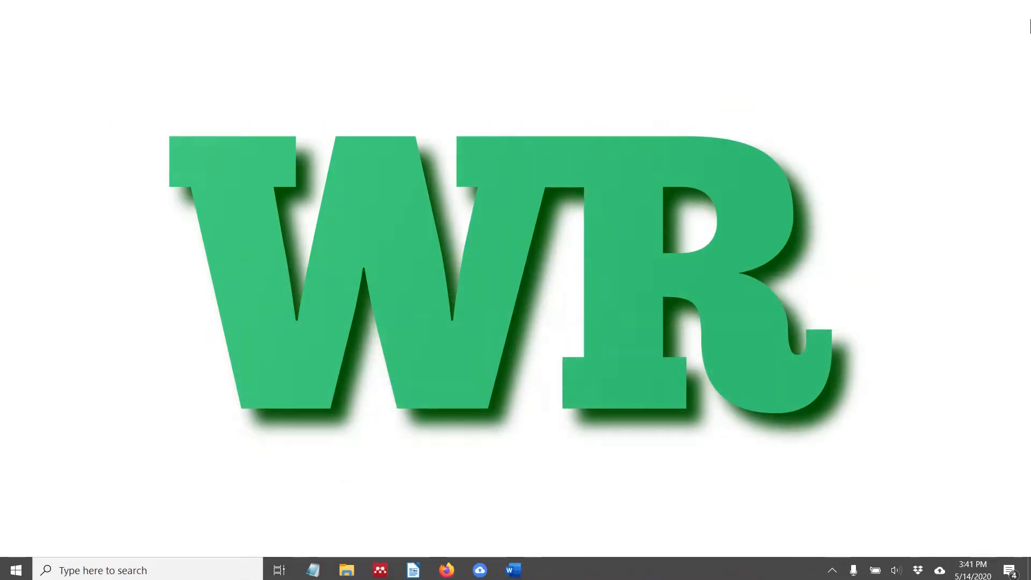